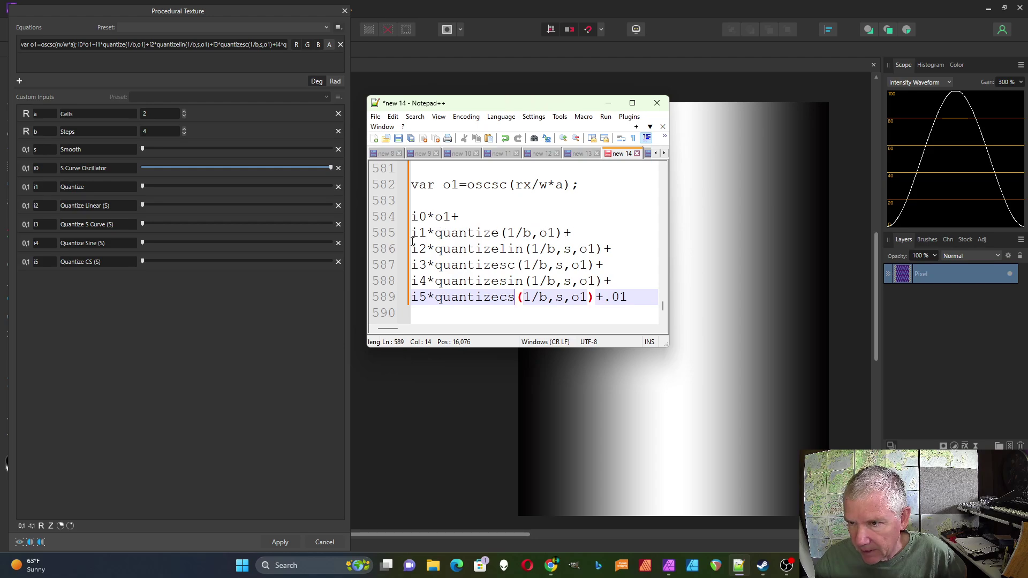
# Examine the quantize and quantizelin terms of the oscillator formula in the Notepad++ notes.
pyautogui.click(575, 231)
pyautogui.click(622, 258)
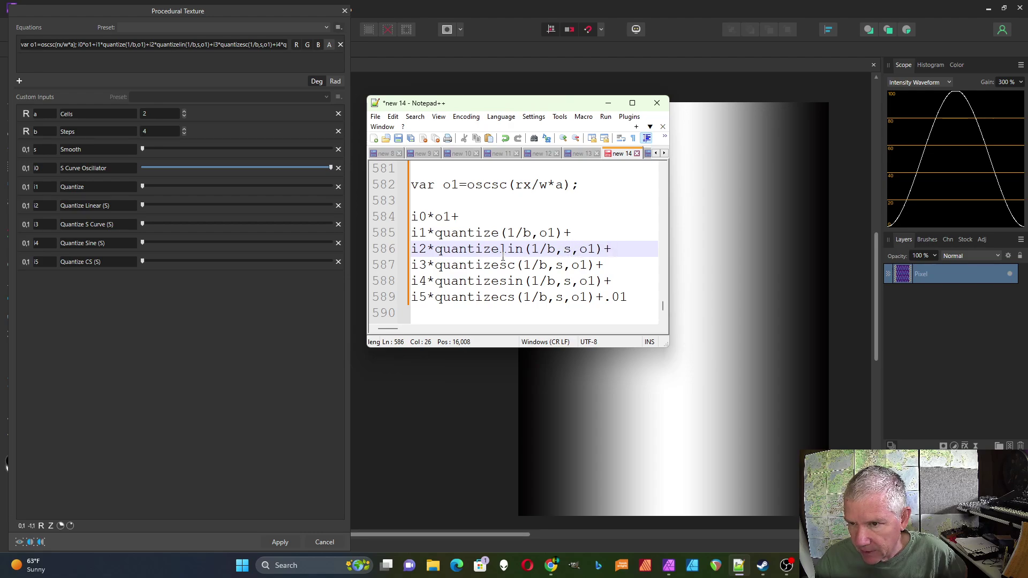
pyautogui.click(575, 233)
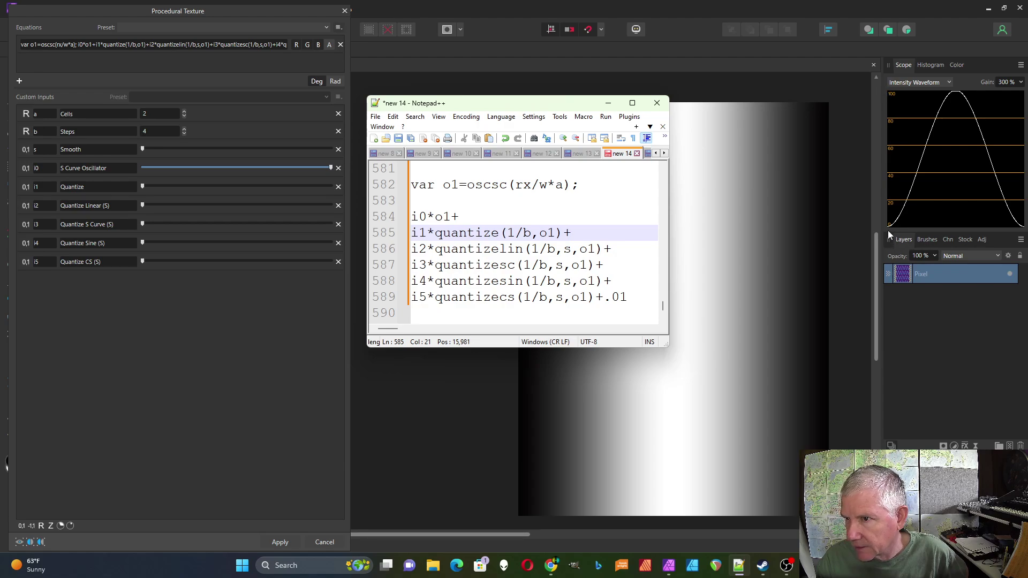
# Return to the Procedural Texture settings, lower S Curve Oscillator to zero and raise Quantize to its maximum.
pyautogui.click(217, 341)
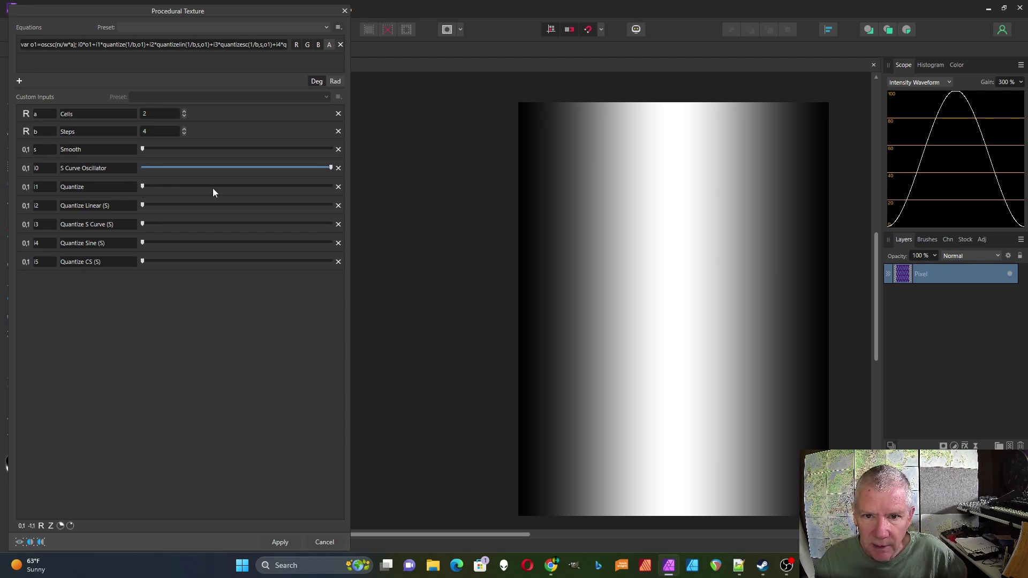
pyautogui.moveTo(332, 169)
pyautogui.mouseDown()
pyautogui.moveTo(127, 179)
pyautogui.moveTo(341, 186)
pyautogui.mouseUp()
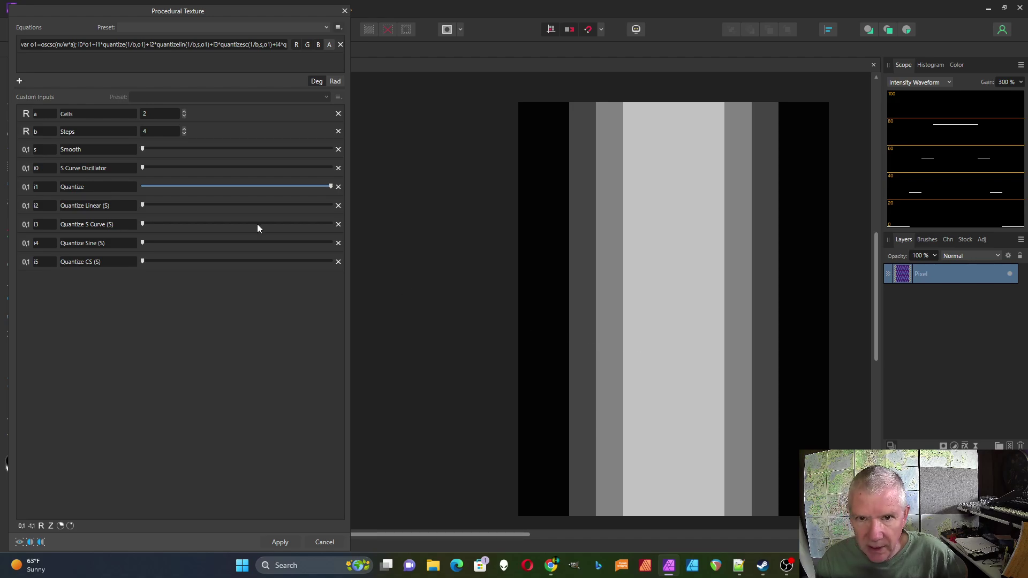
# Try Steps values from 2 up to 40 on the Quantize pattern and set Steps back to 4.
pyautogui.click(184, 134)
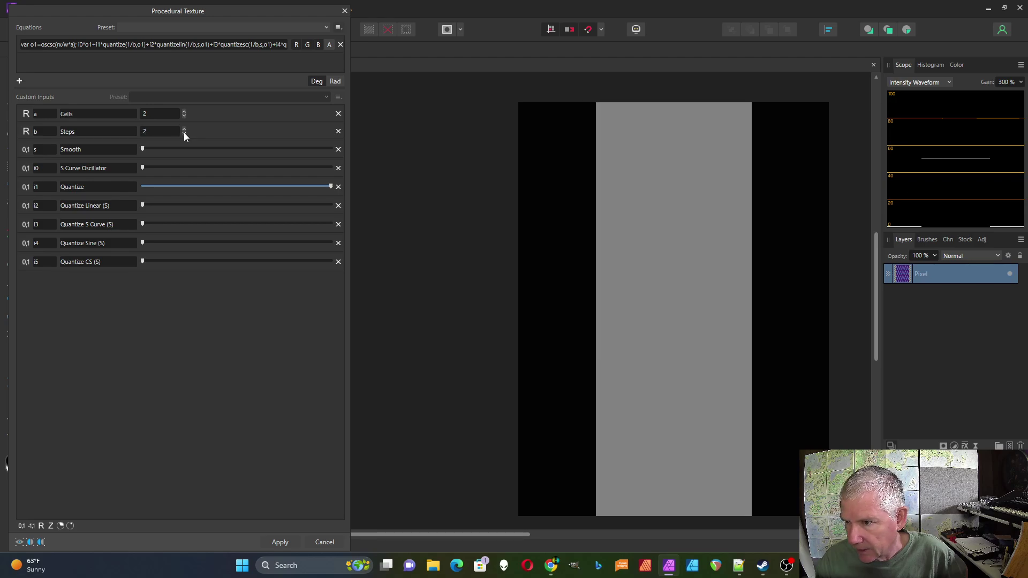
pyautogui.click(183, 128)
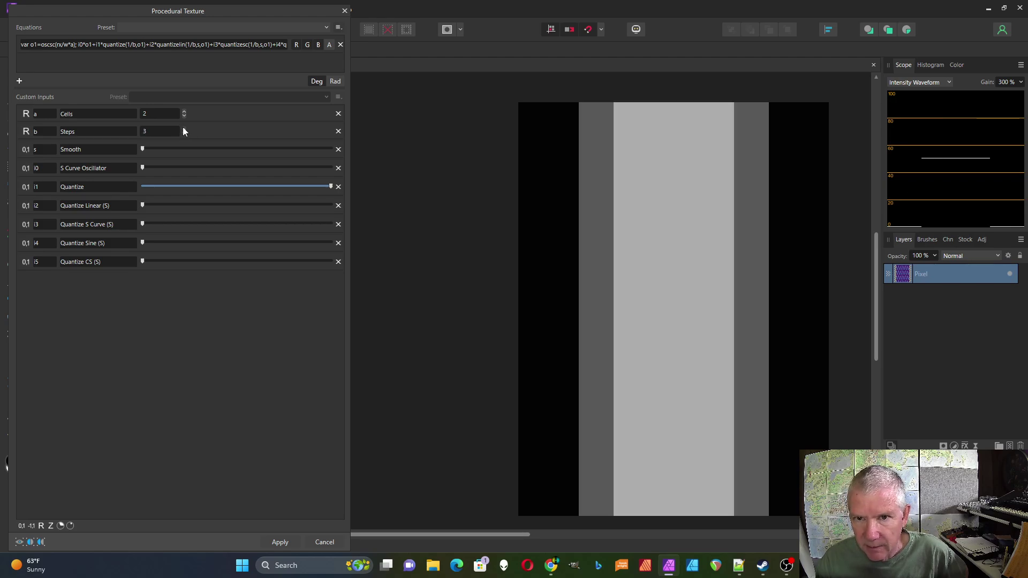
pyautogui.click(183, 127)
pyautogui.click(183, 127)
pyautogui.click(184, 128)
pyautogui.scroll(20, 182, 127)
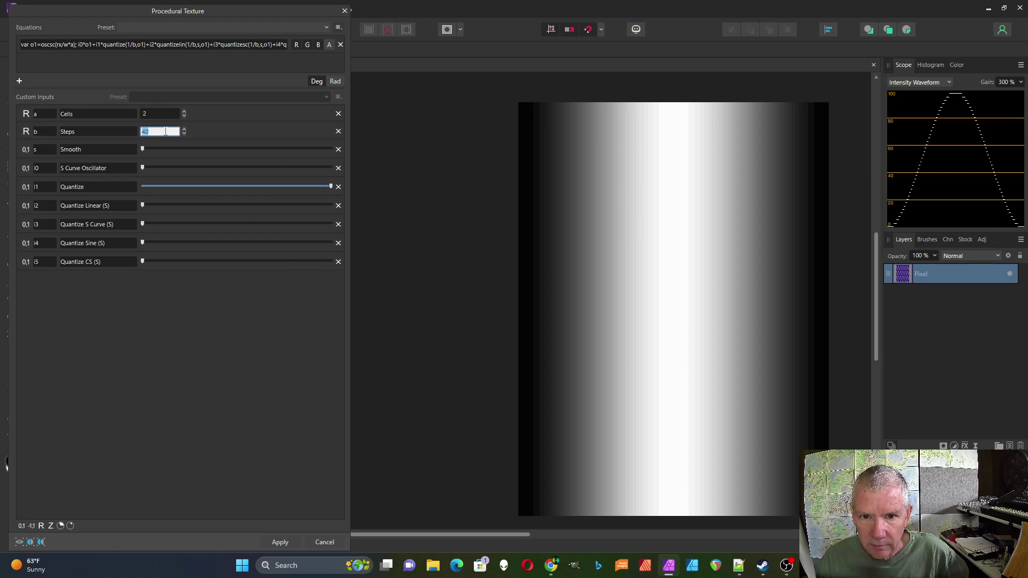
pyautogui.write('4')
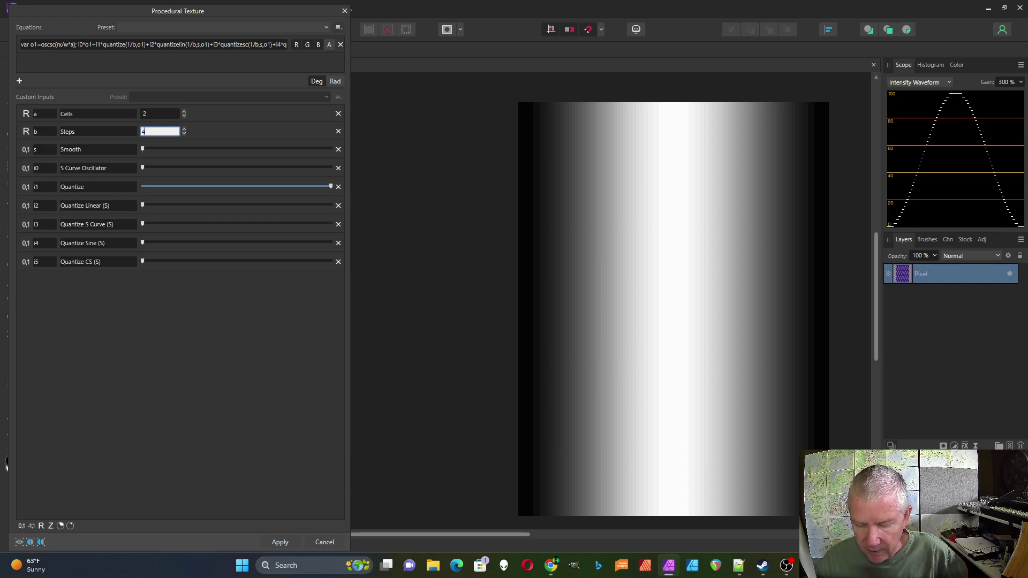
pyautogui.press('Return')
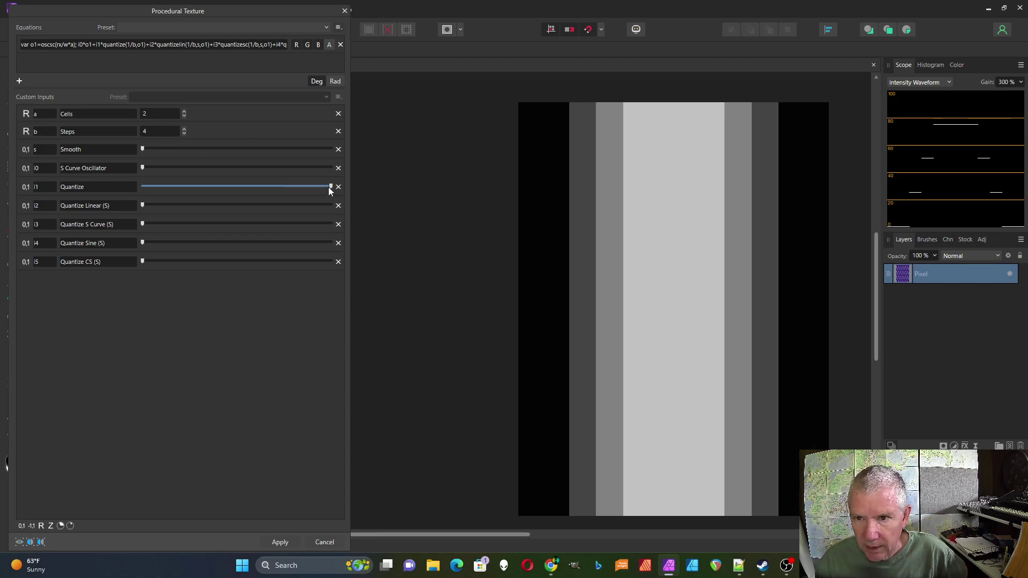
# Replace Quantize with Quantize Linear at full strength and raise Smooth to its maximum.
pyautogui.moveTo(330, 186); pyautogui.dragTo(361, 194)
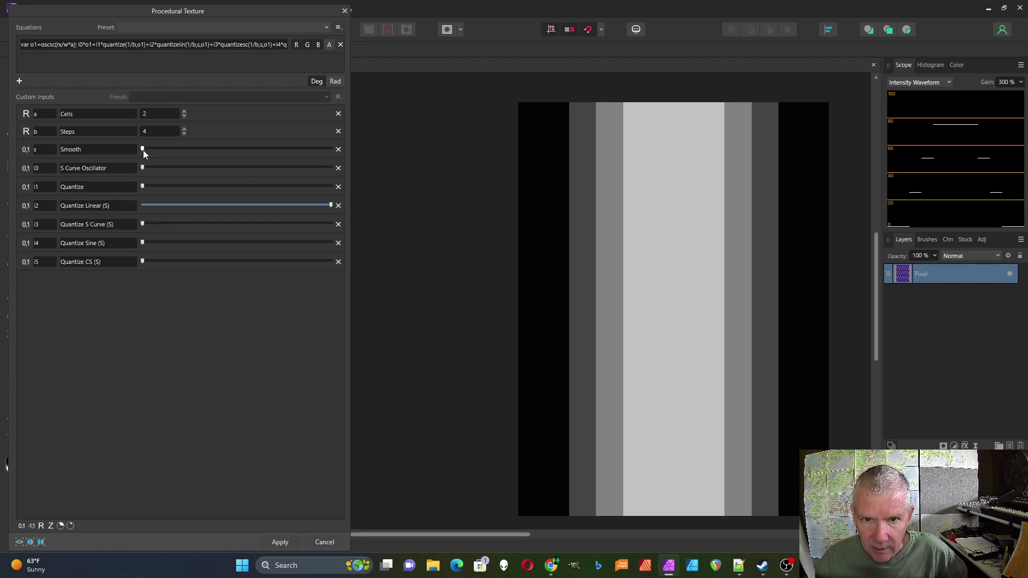
pyautogui.moveTo(143, 151); pyautogui.dragTo(206, 155)
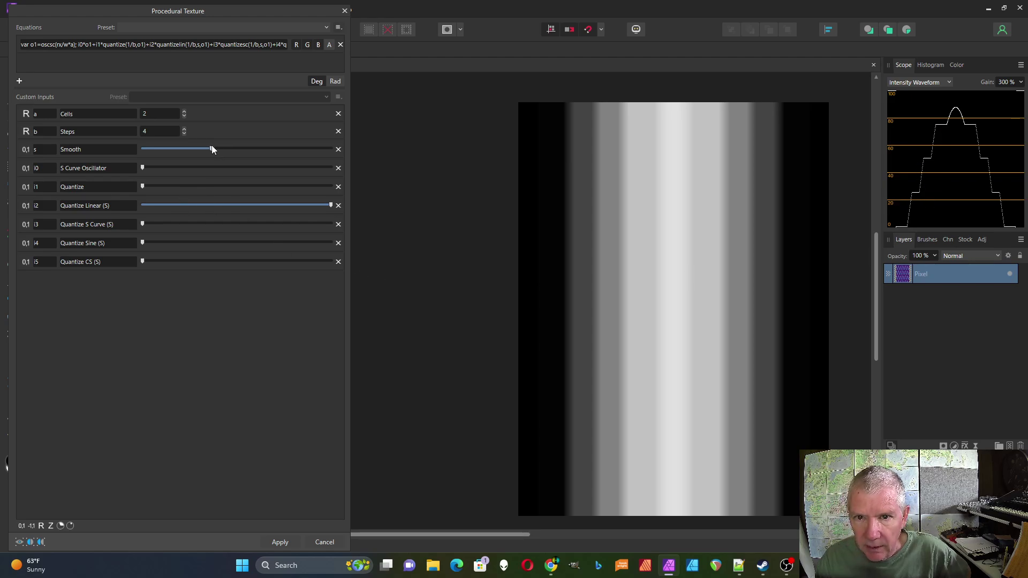
pyautogui.moveTo(212, 149); pyautogui.dragTo(348, 151)
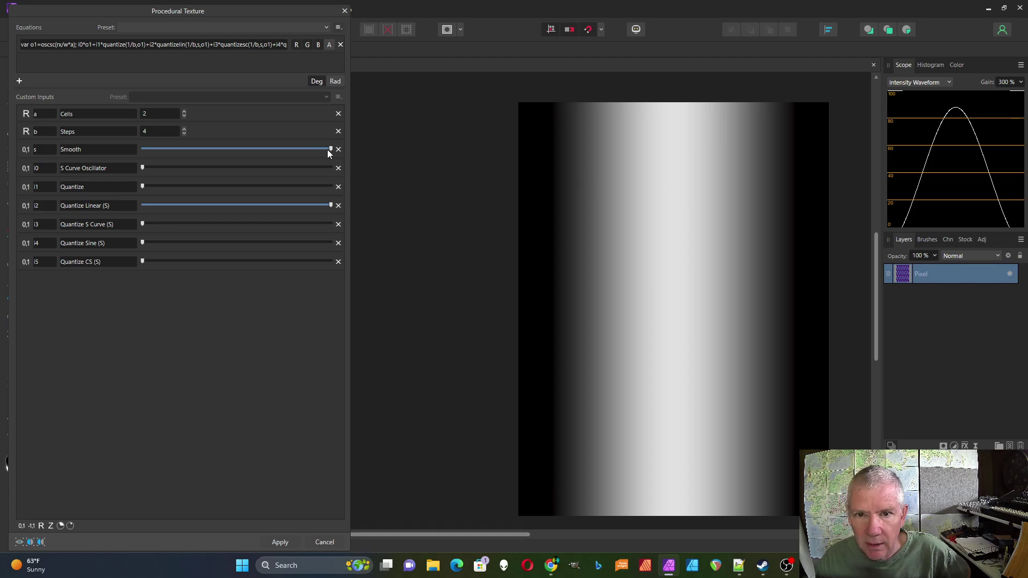
# Lower Quantize Linear to zero and raise Quantize S Curve to its maximum, keeping Smooth at full strength.
pyautogui.moveTo(329, 204); pyautogui.dragTo(115, 208)
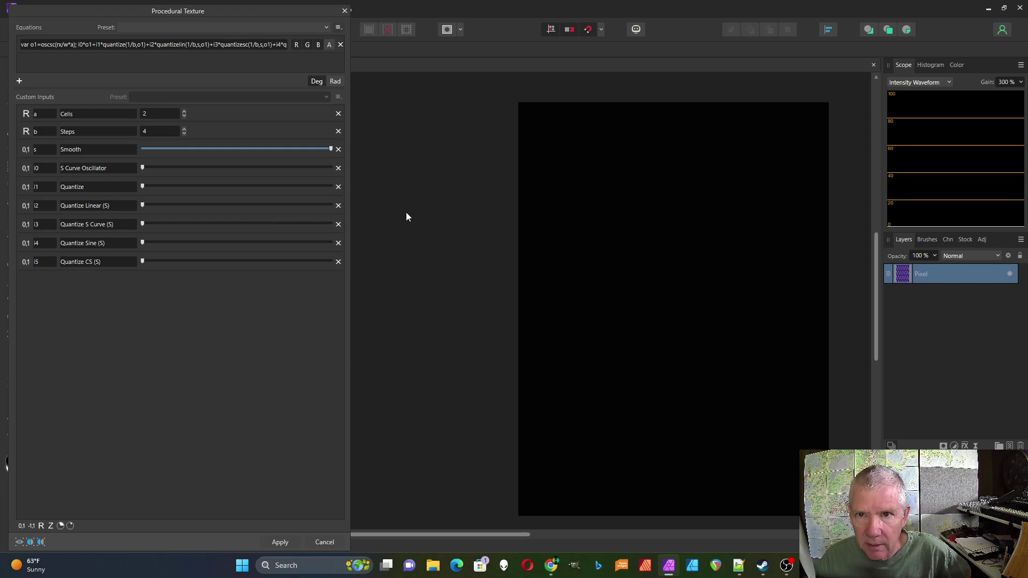
pyautogui.moveTo(143, 223); pyautogui.dragTo(339, 227)
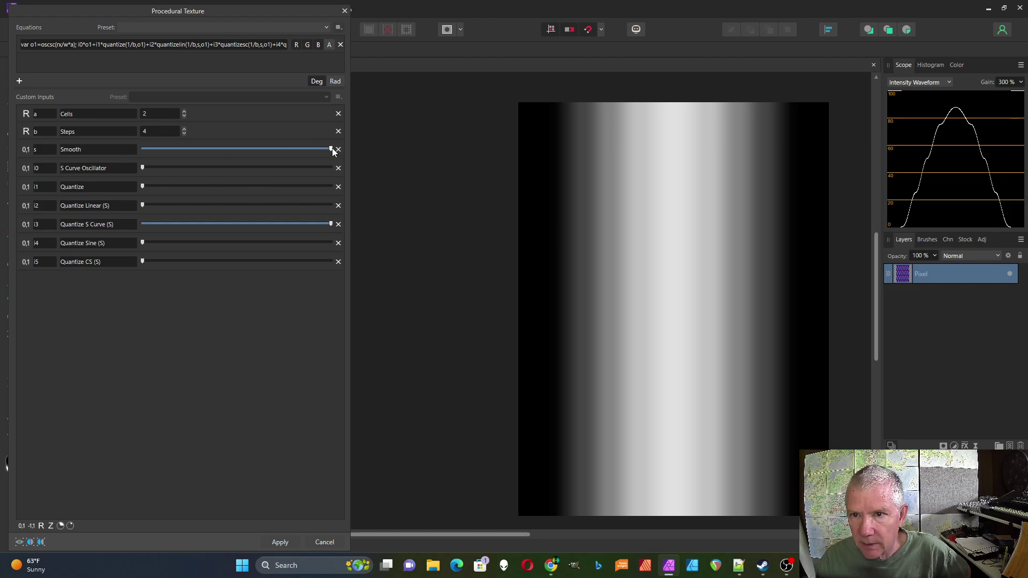
pyautogui.moveTo(331, 149); pyautogui.dragTo(368, 155)
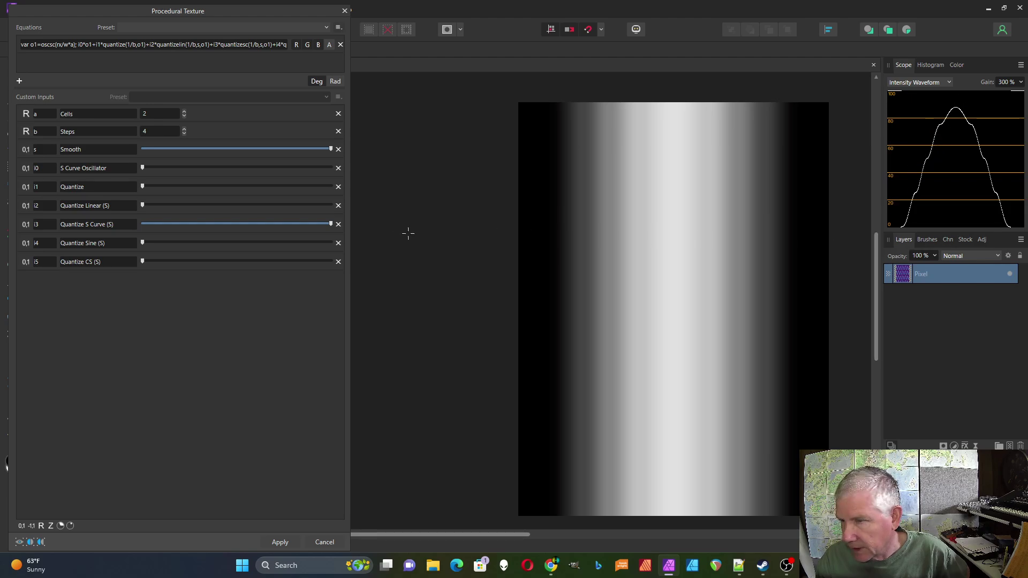
# Reduce Smooth to just over half, set Cells to 1 and shift the pattern's bright peak toward the canvas's right edge.
pyautogui.moveTo(331, 149); pyautogui.dragTo(256, 159)
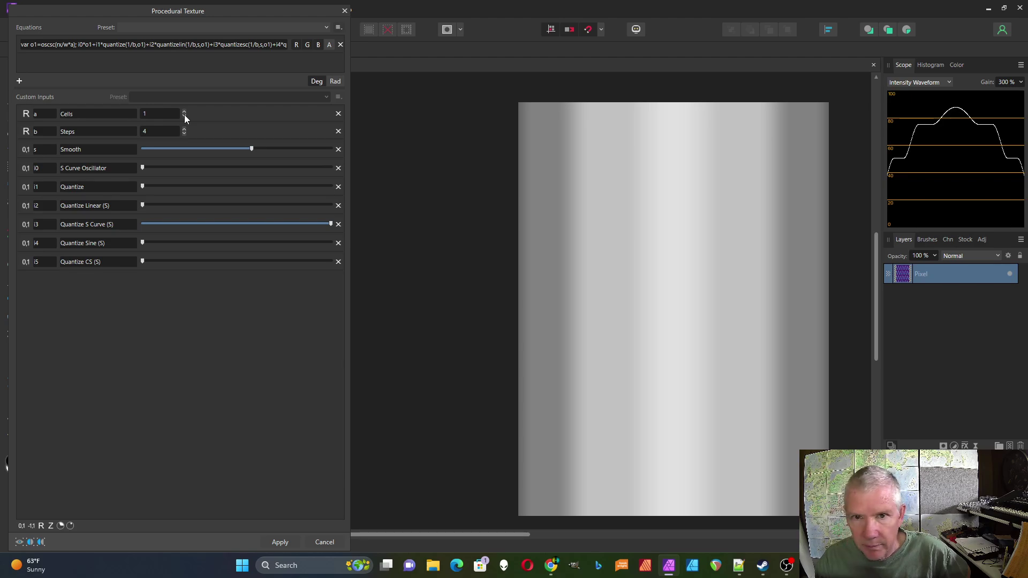
pyautogui.moveTo(709, 389); pyautogui.dragTo(800, 392)
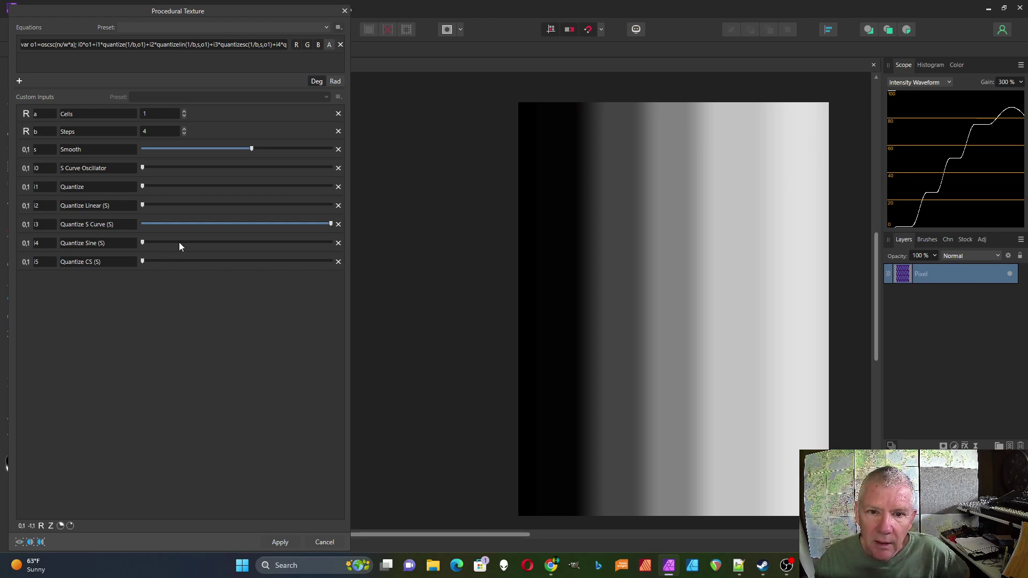
# Replace Quantize S Curve with Quantize Sine at full strength, and replace that with Quantize CS at its maximum.
pyautogui.moveTo(331, 224); pyautogui.dragTo(356, 240)
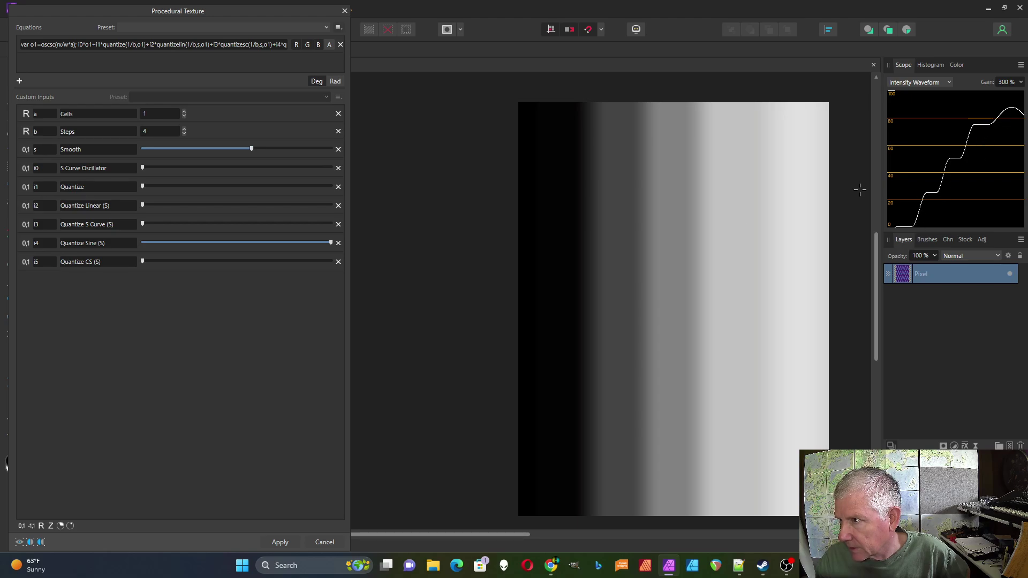
pyautogui.moveTo(330, 243); pyautogui.dragTo(348, 255)
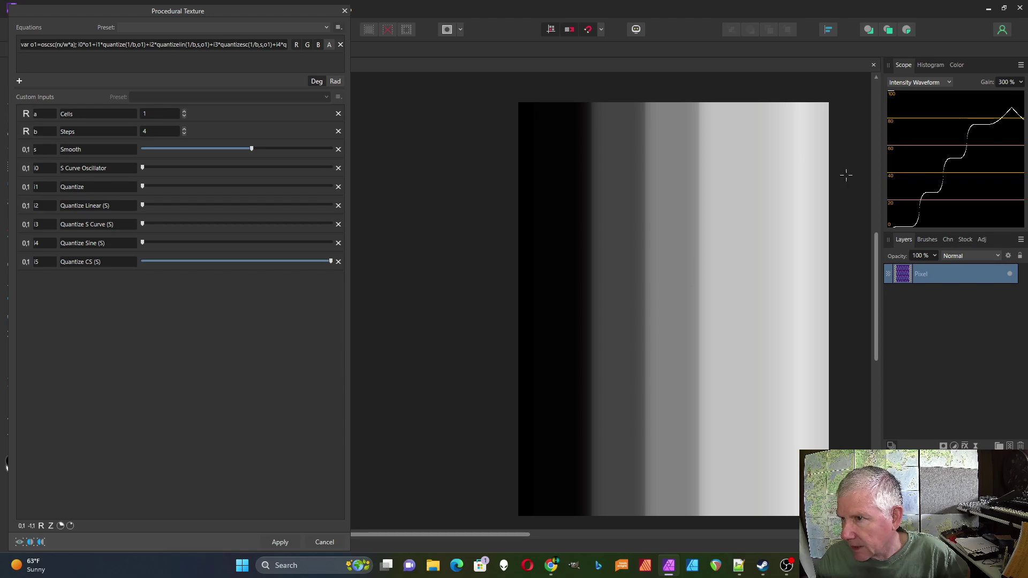
# Shift the pattern's bright peak back to the canvas centre and set Cells to 4.
pyautogui.moveTo(732, 261); pyautogui.dragTo(672, 287)
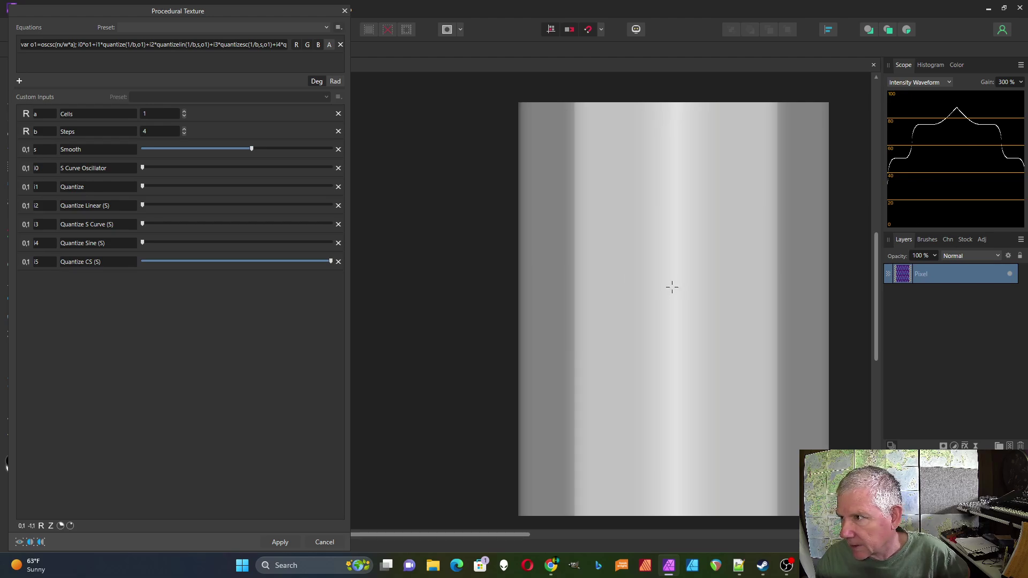
pyautogui.click(183, 115)
pyautogui.click(184, 115)
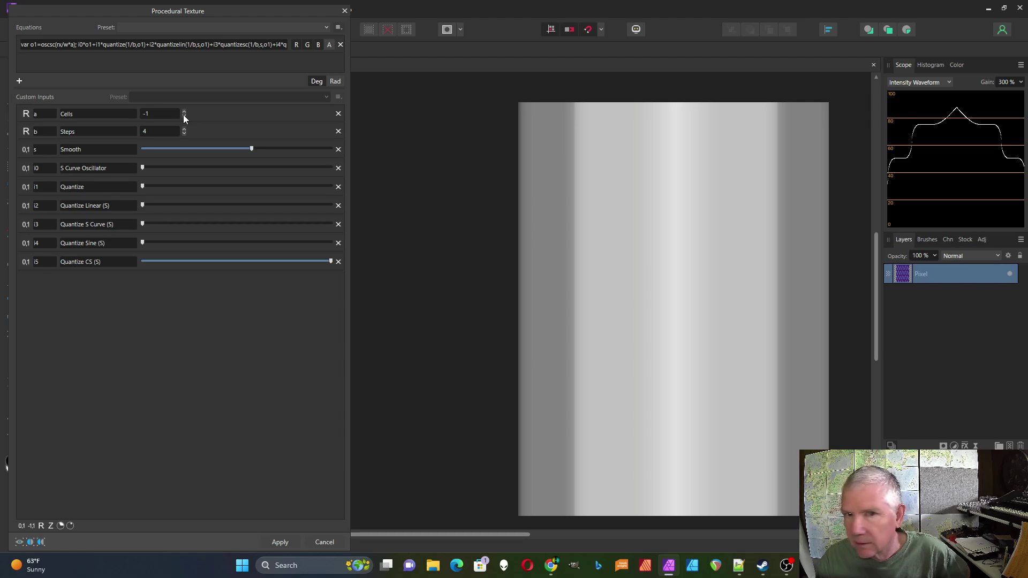
pyautogui.click(184, 112)
pyautogui.click(185, 112)
pyautogui.click(184, 111)
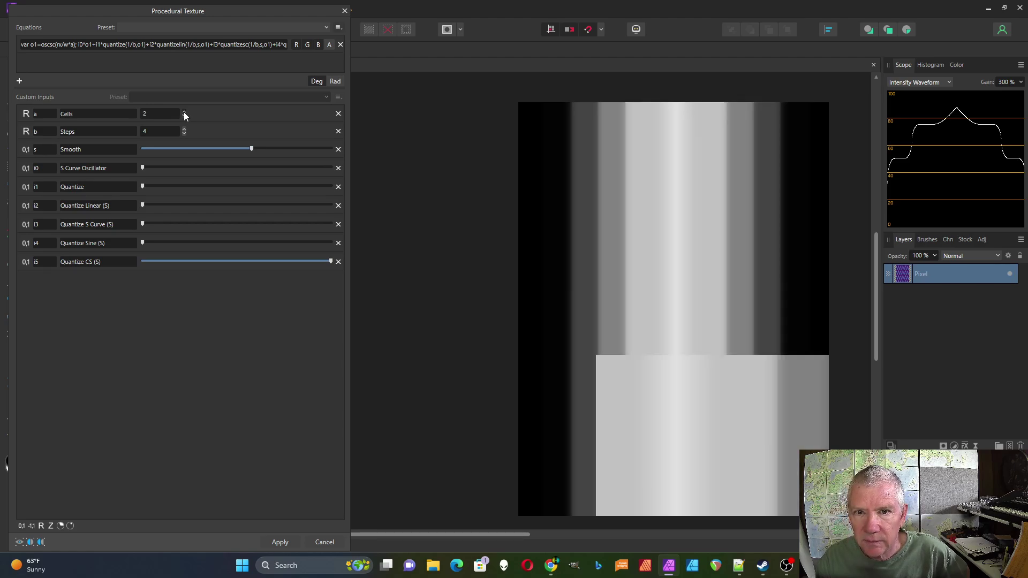
pyautogui.click(184, 112)
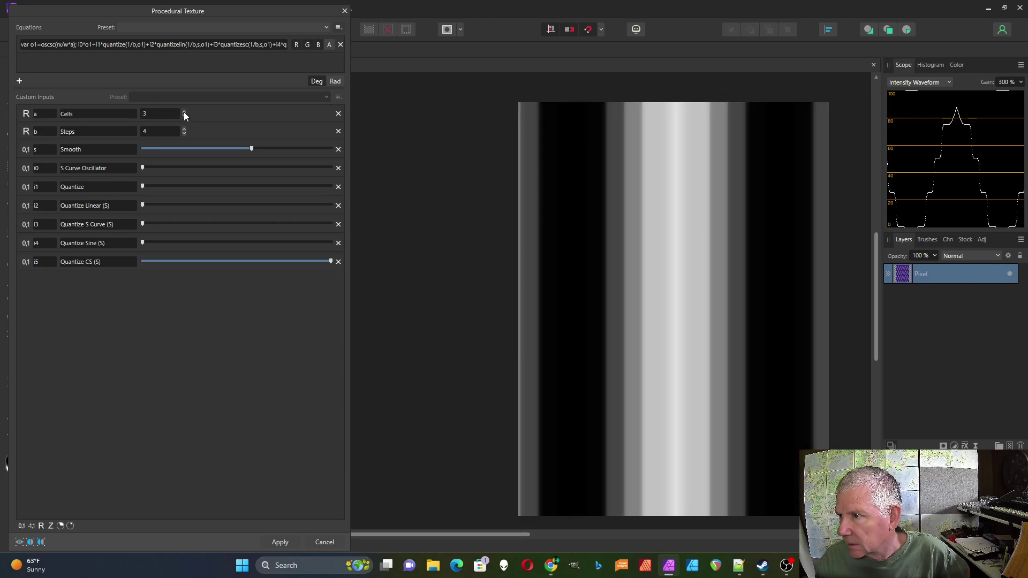
pyautogui.click(184, 111)
# Compare the Quantize CS pattern at 2 and 3 steps, and raise Steps to 29.
pyautogui.click(185, 133)
pyautogui.click(184, 134)
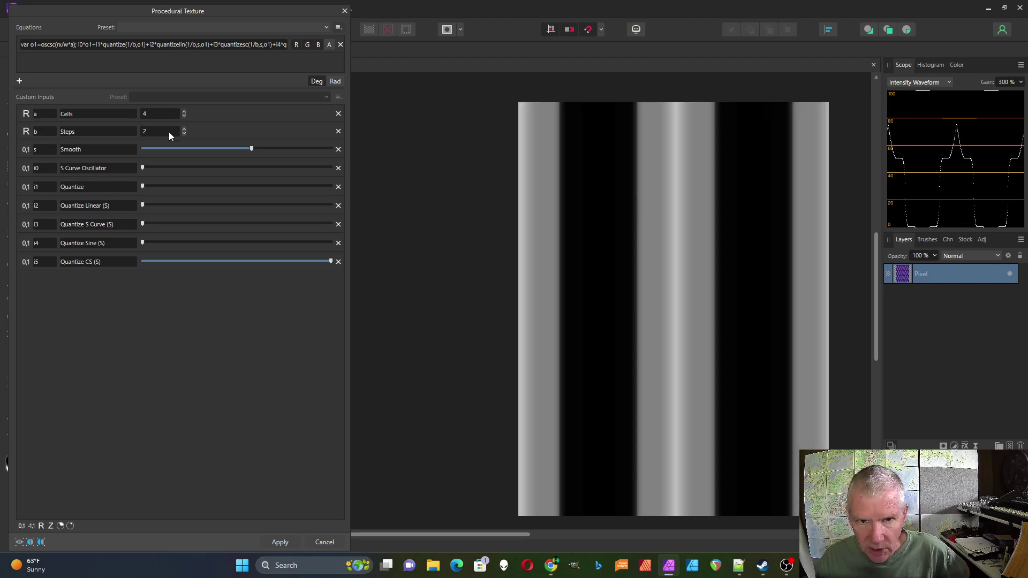
pyautogui.click(185, 129)
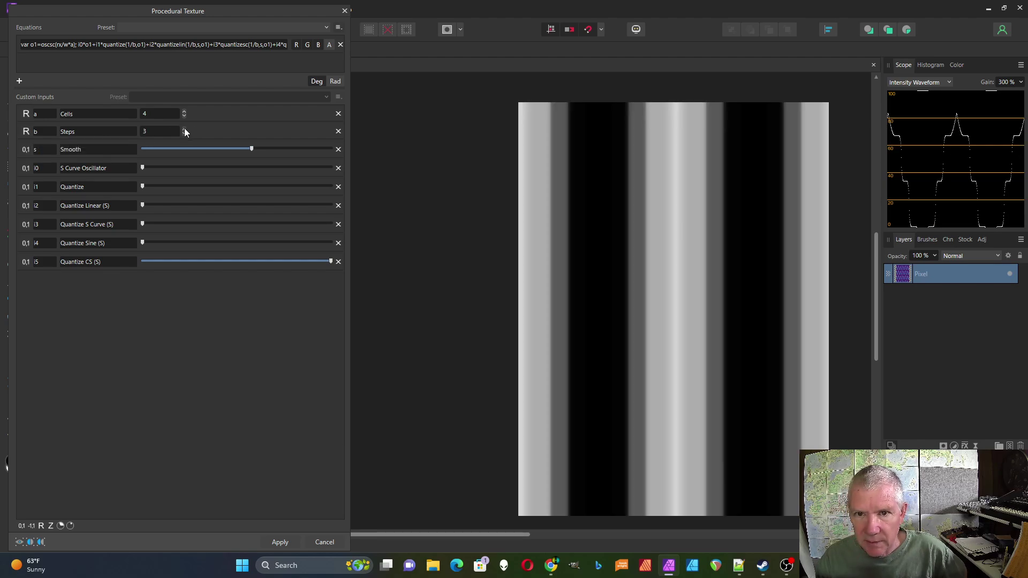
pyautogui.scroll(20, 184, 127)
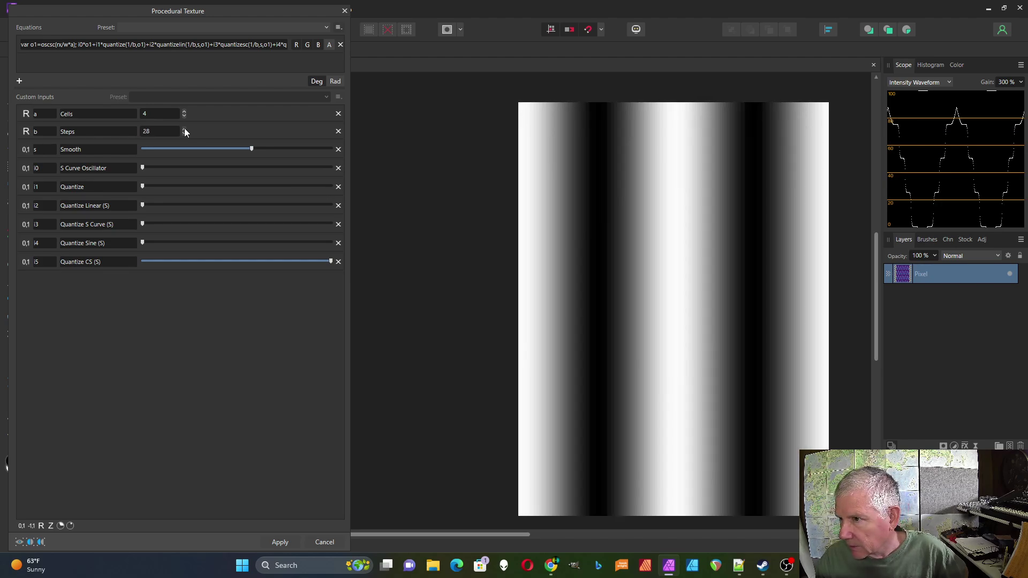
pyautogui.scroll(1, 184, 127)
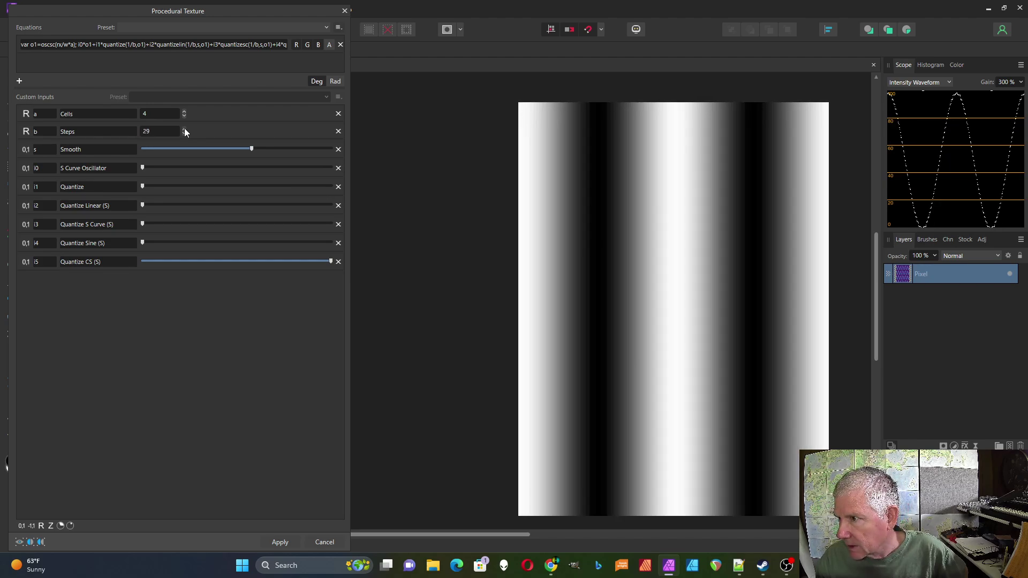